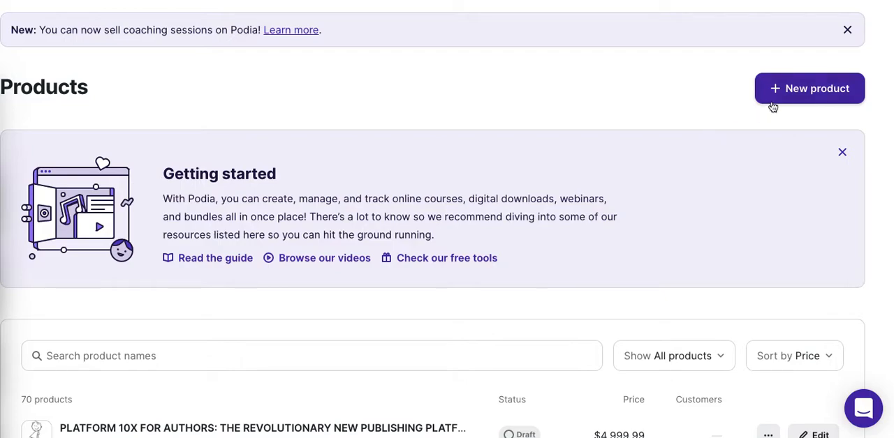
- Create a coaching session product named with the coach's first name in possessive form followed by "August Coaching Offer"
click(804, 105)
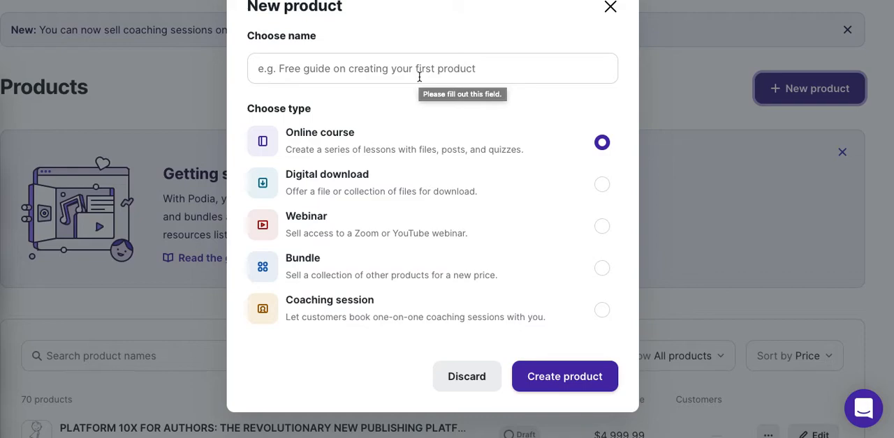
click(419, 76)
text(Ian's)
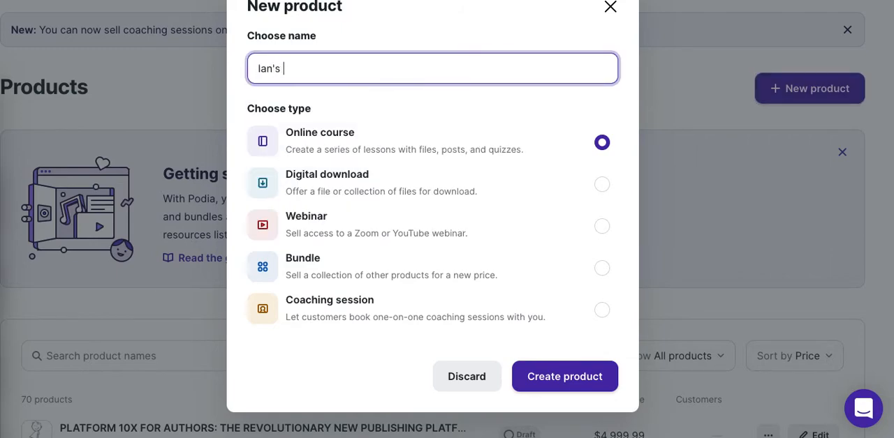
text( August Coaching Offer)
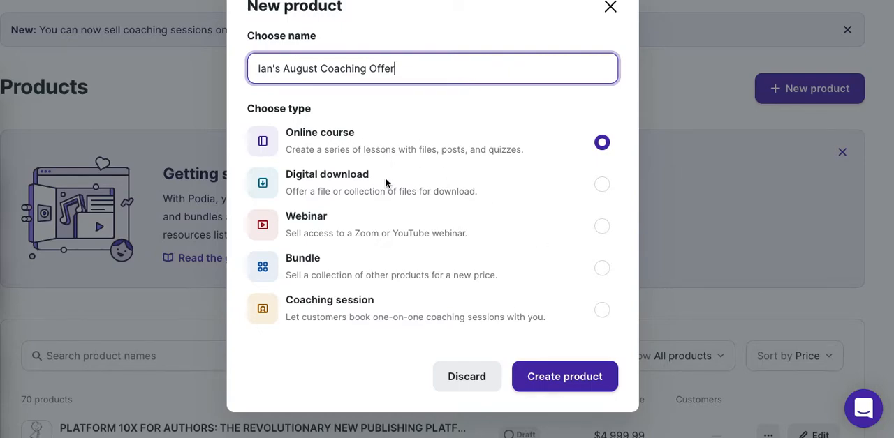
click(601, 315)
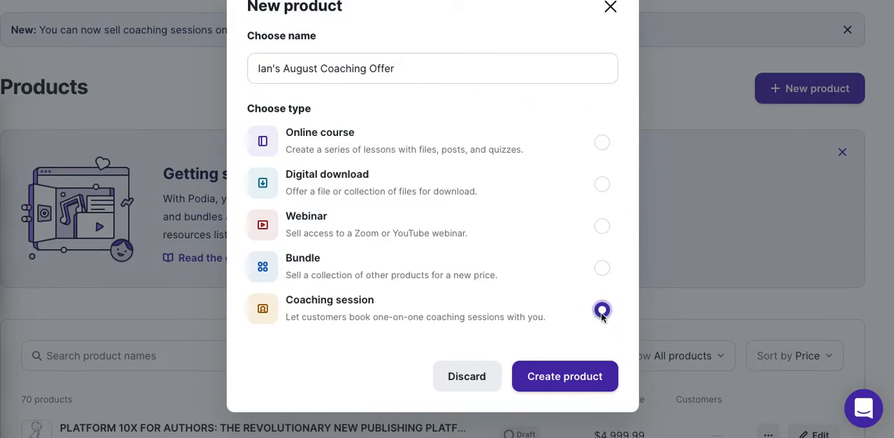
click(576, 382)
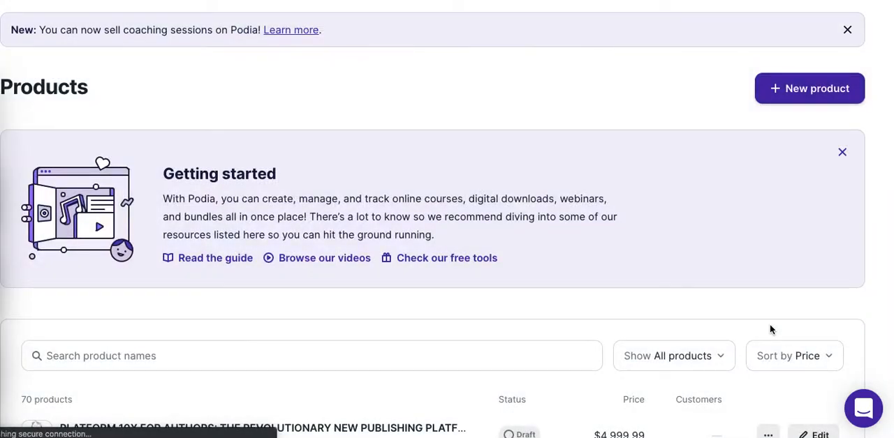
- Review the new product's details, including its name, categories and integrations
scroll(770, 325, down, 1)
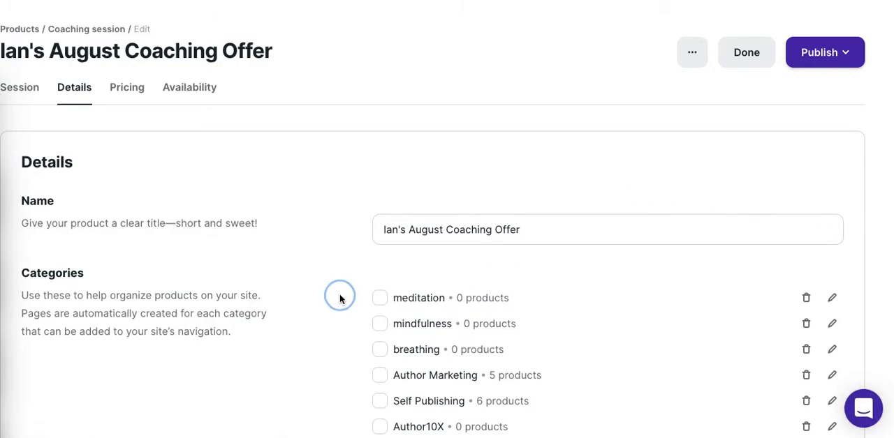
scroll(338, 299, down, 3)
scroll(339, 299, down, 8)
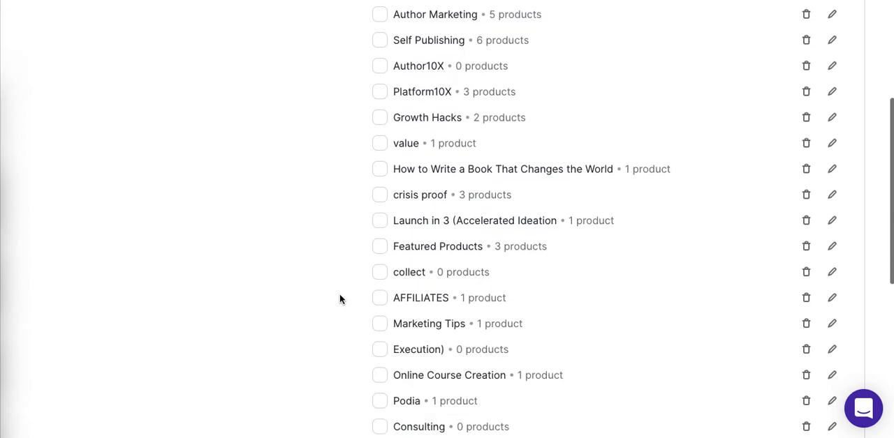
scroll(339, 299, up, 7)
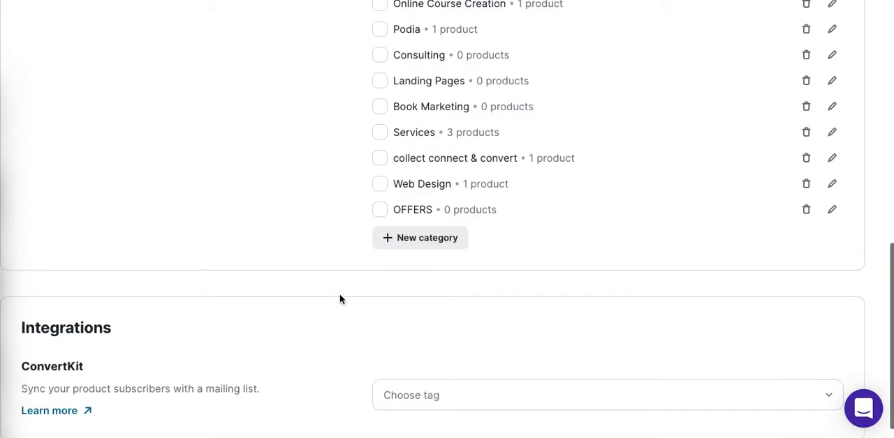
scroll(339, 299, up, 4)
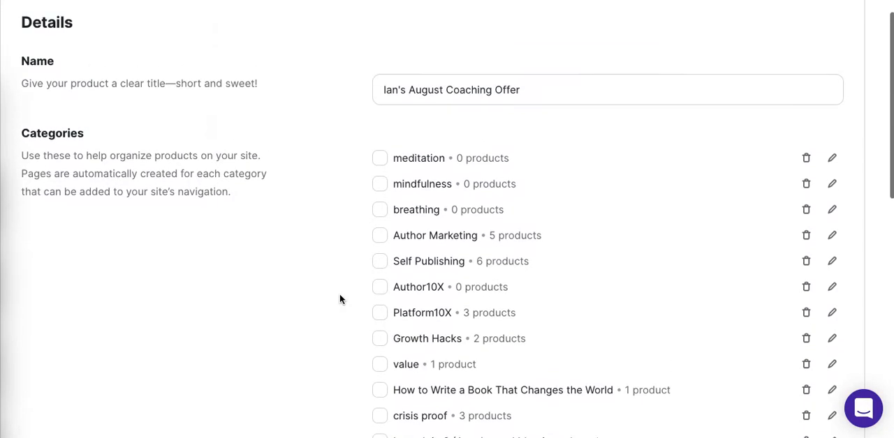
- Review the product's price and upsell options and its availability settings down to the start date
click(142, 87)
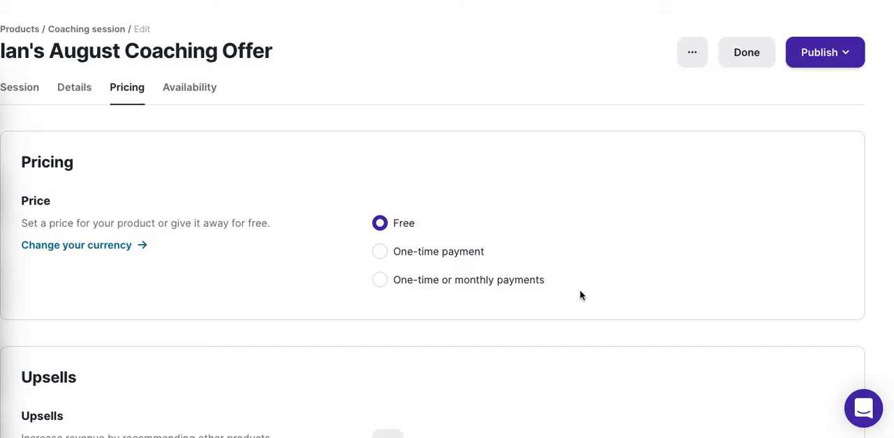
click(469, 379)
scroll(469, 382, down, 2)
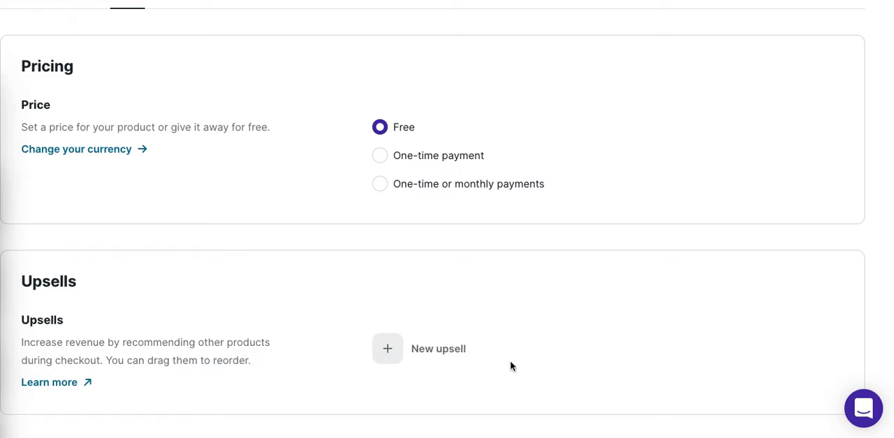
scroll(510, 362, up, 3)
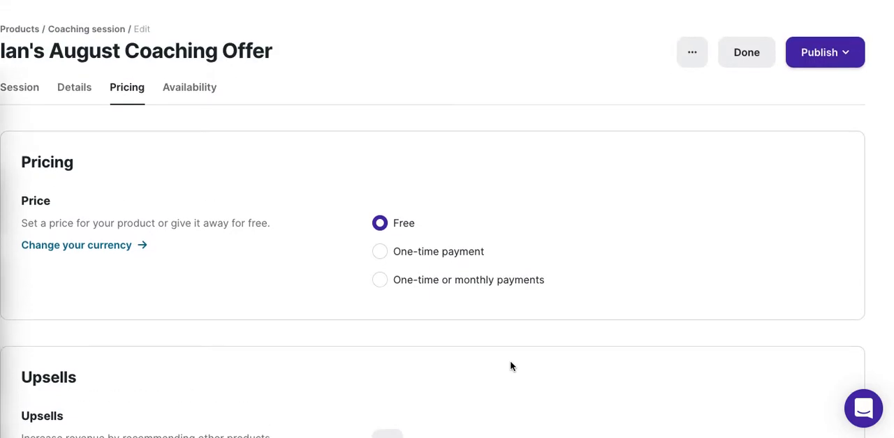
click(213, 87)
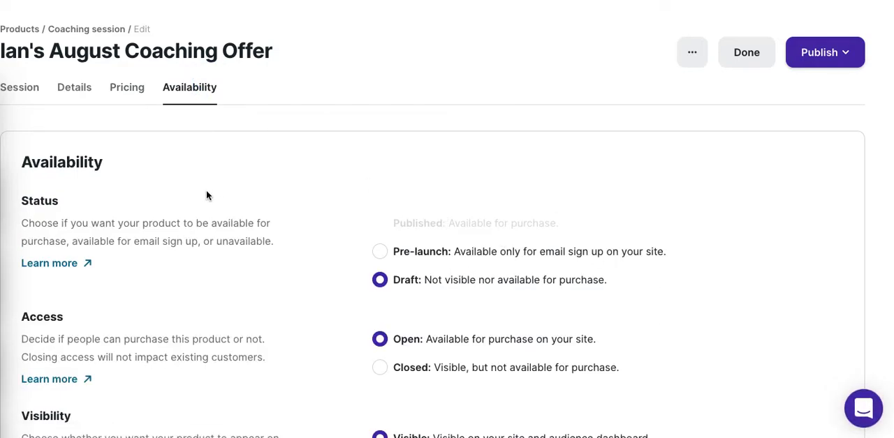
scroll(777, 247, down, 3)
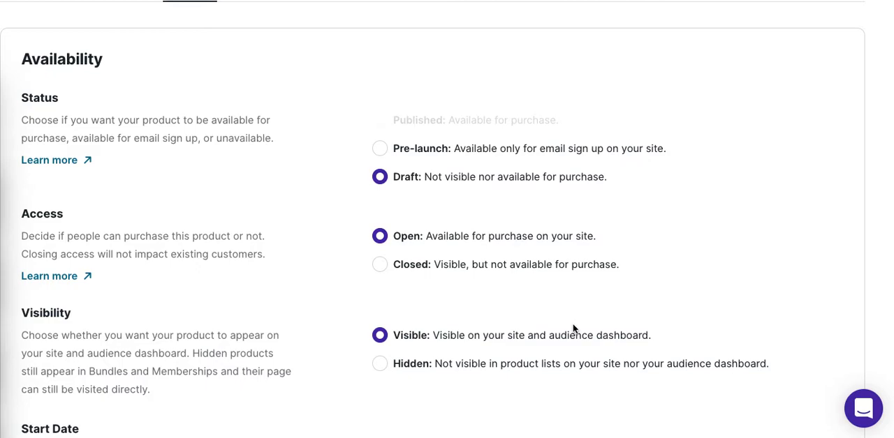
scroll(573, 328, down, 4)
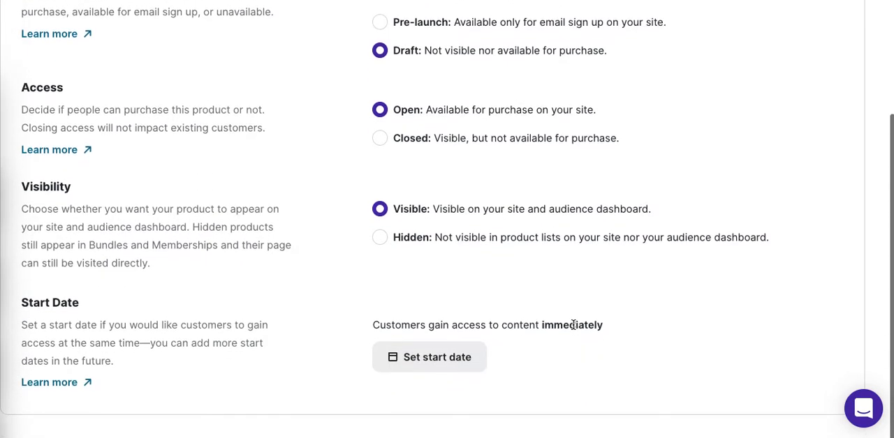
scroll(573, 325, up, 6)
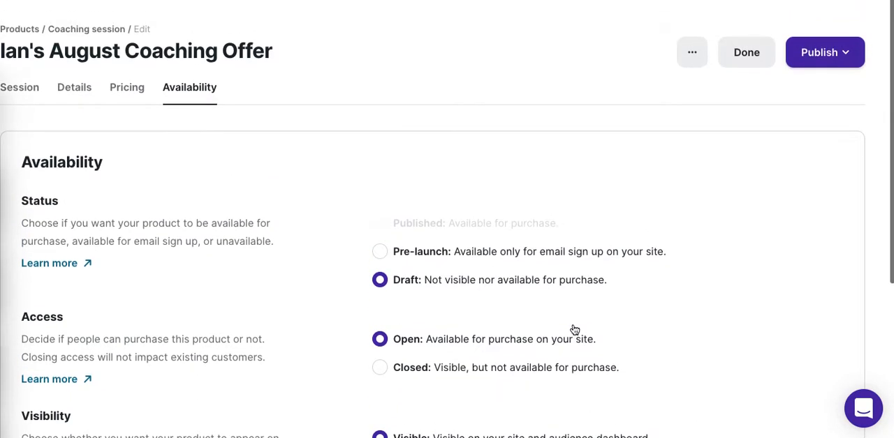
- Set the coaching product's price to a one-time payment of $10.00 USD
click(129, 89)
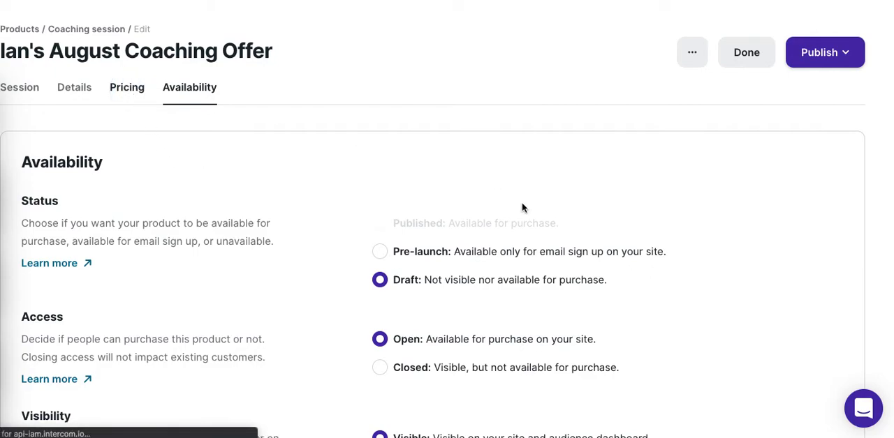
click(632, 259)
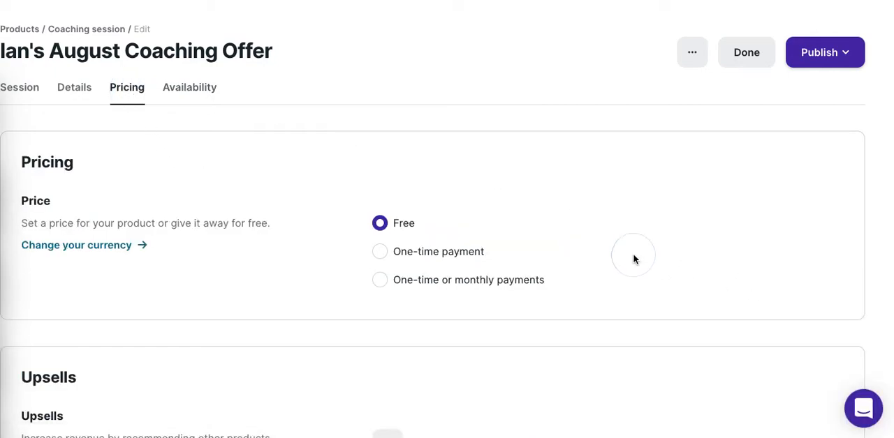
scroll(633, 260, down, 3)
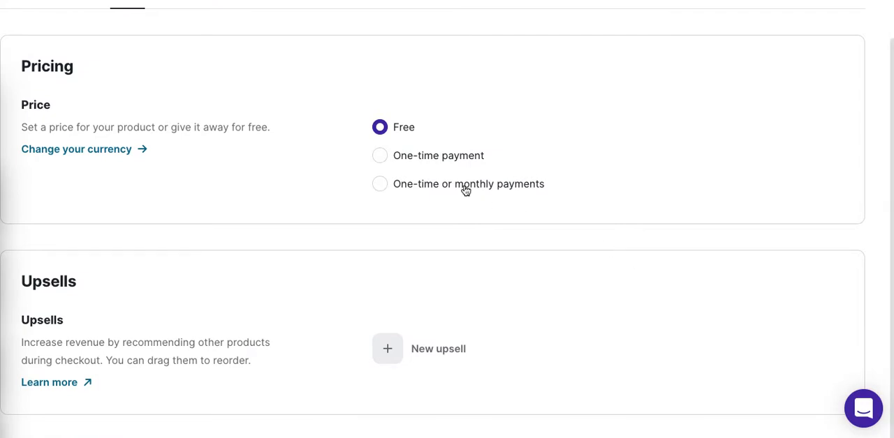
click(379, 158)
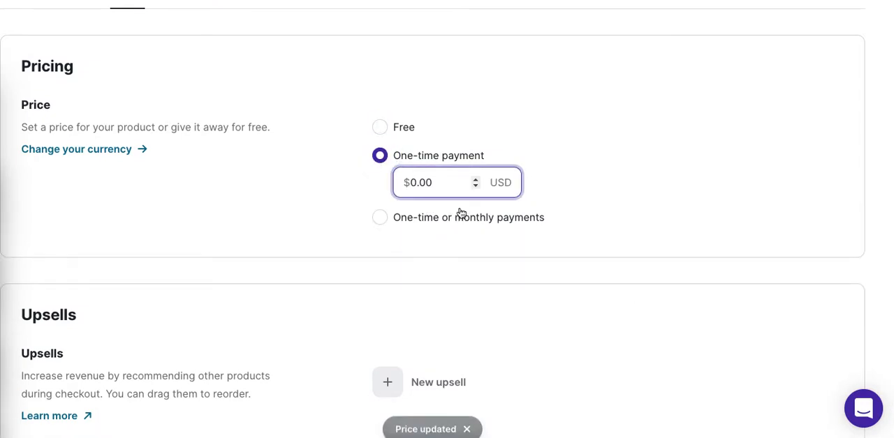
text(1)
click(665, 166)
scroll(665, 170, down, 1)
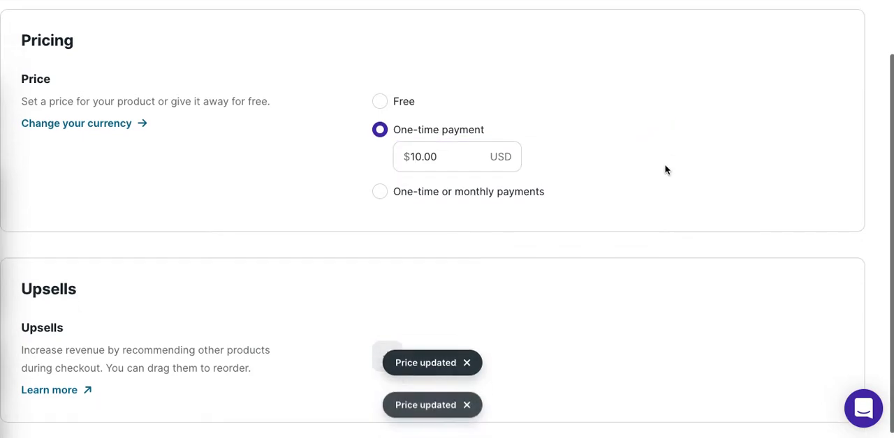
scroll(664, 170, up, 3)
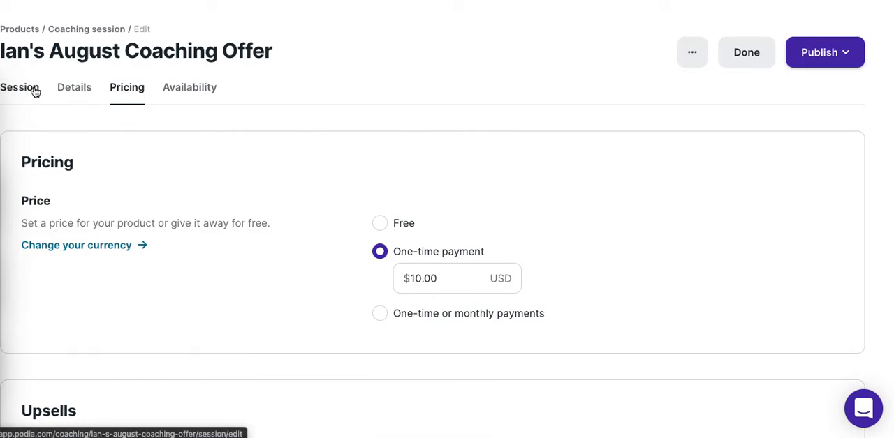
click(812, 62)
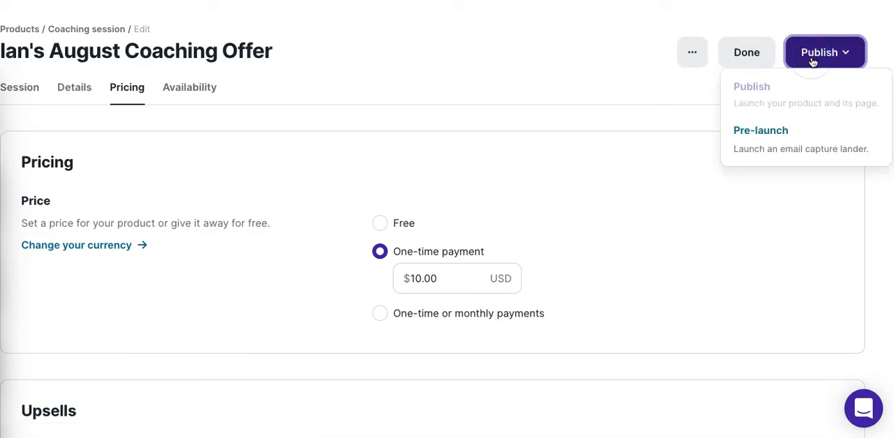
click(643, 96)
click(695, 53)
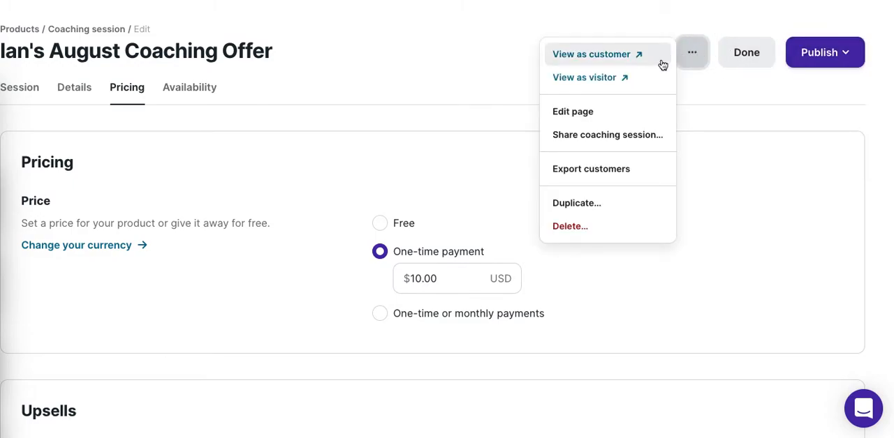
click(441, 94)
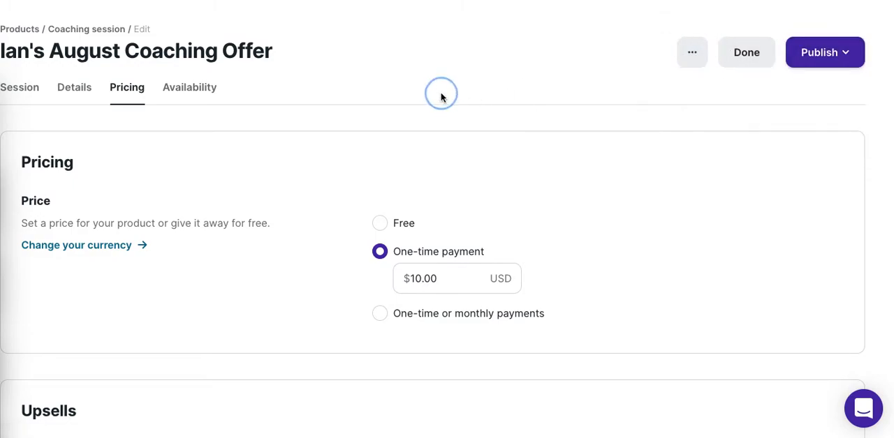
- Compare the custom calendar link with the embedded booking calendar in the session's booking settings, returning to the embedded calendar
click(20, 94)
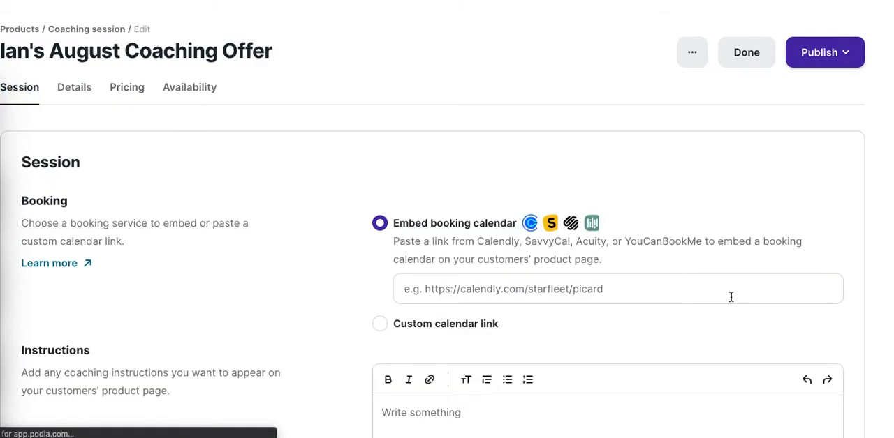
scroll(657, 193, down, 2)
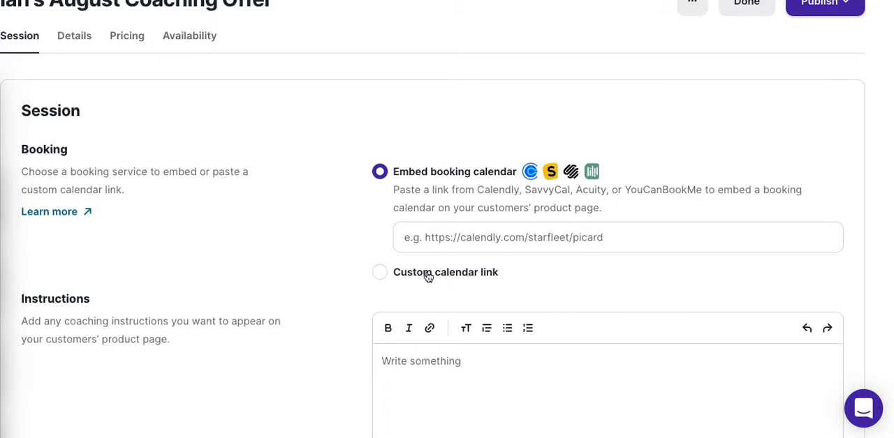
click(380, 273)
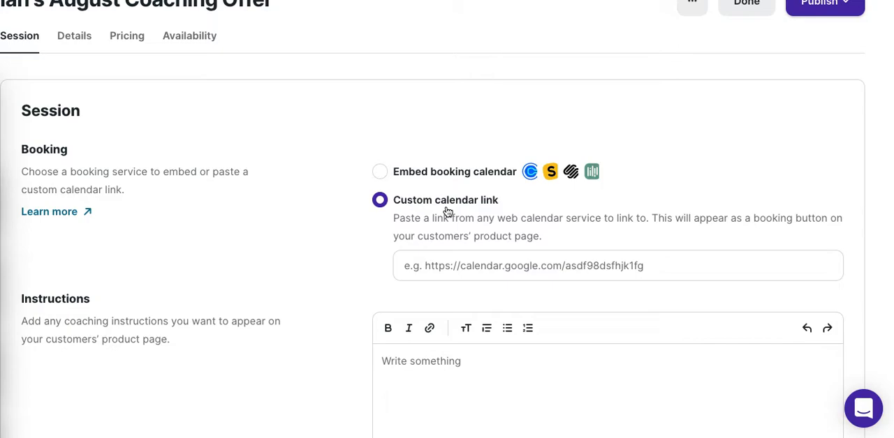
click(379, 173)
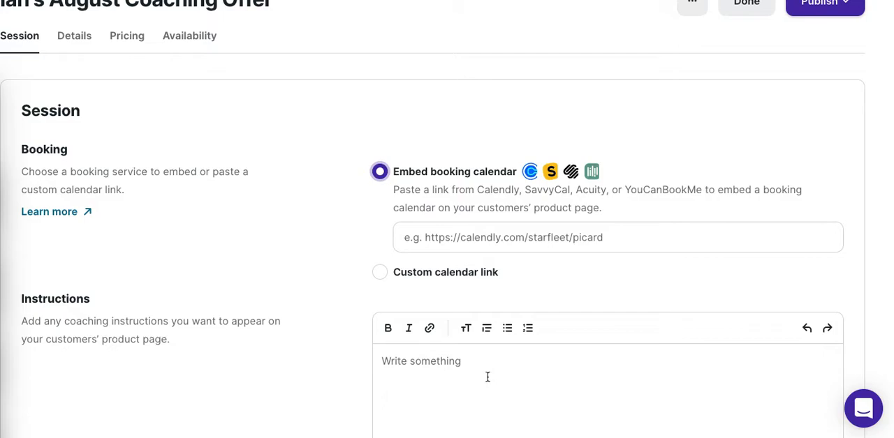
- Begin the session's coaching instructions with the text "These are the"
click(523, 372)
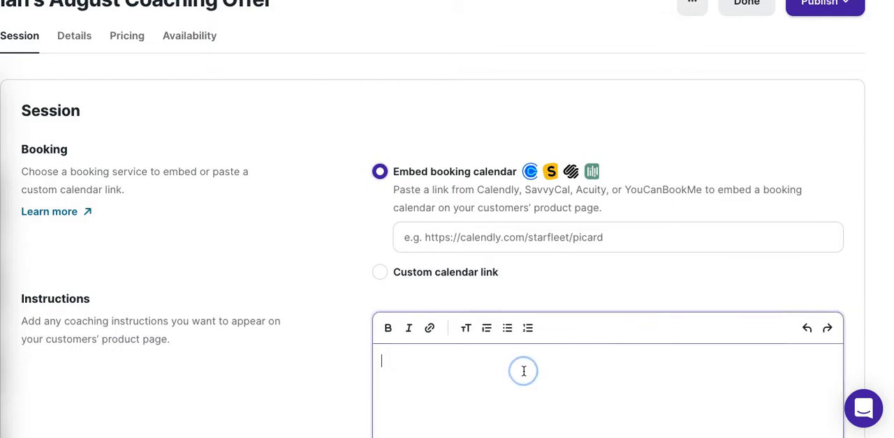
click(555, 274)
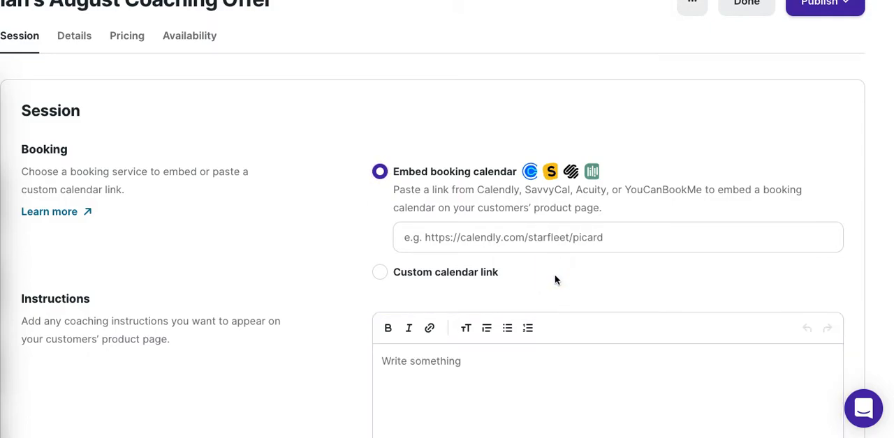
click(517, 366)
text(This is)
key(BackSpace)
key(BackSpace)
key(BackSpace)
key(BackSpace)
key(BackSpace)
key(BackSpace)
text(e)
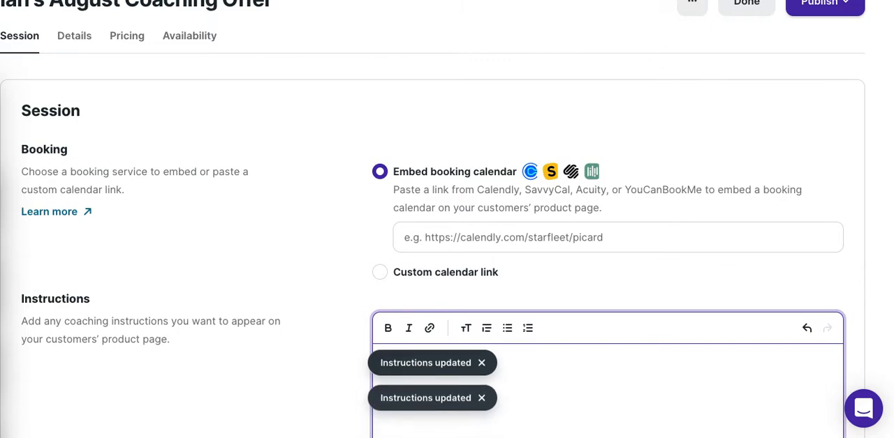
- Dismiss the update notices and complete the instructions sentence with "details of the coaching offer"
click(515, 363)
click(482, 364)
click(482, 399)
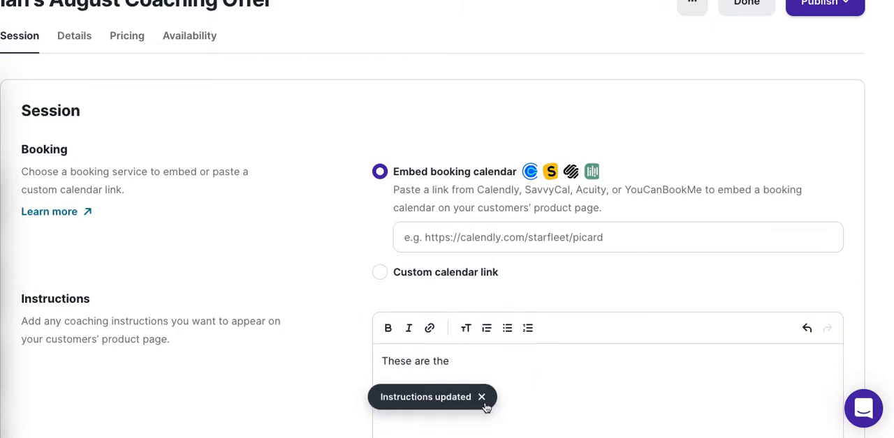
click(482, 399)
click(472, 365)
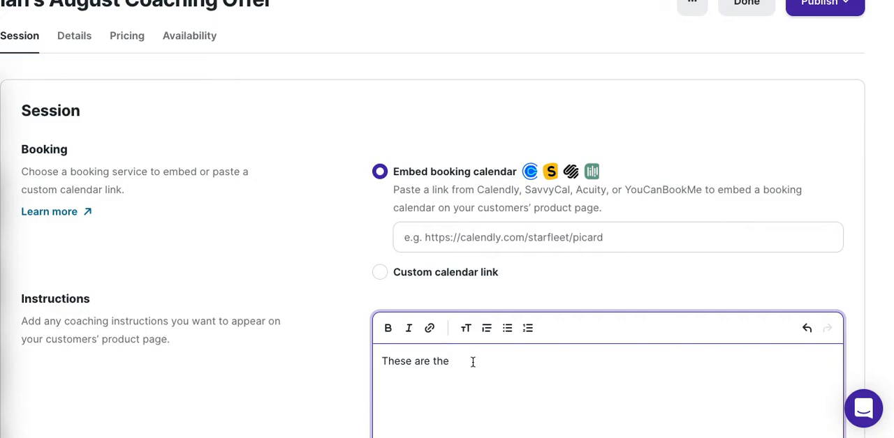
text(details)
text(f the)
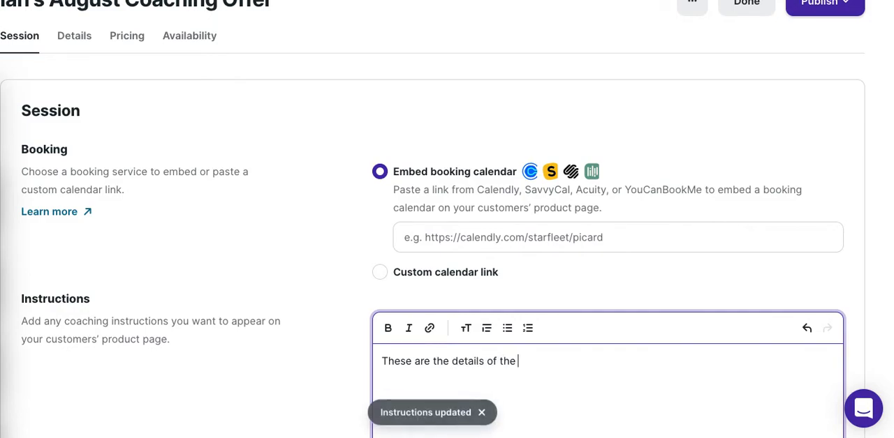
text( coaching offer, and )
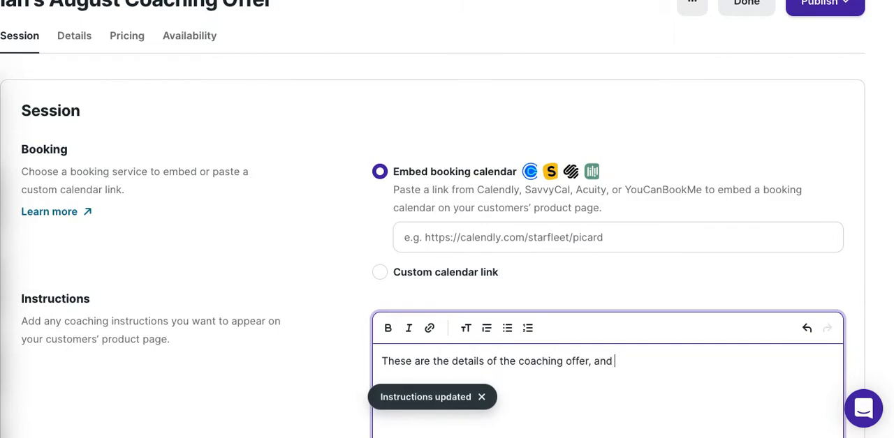
text(you'll find the inst)
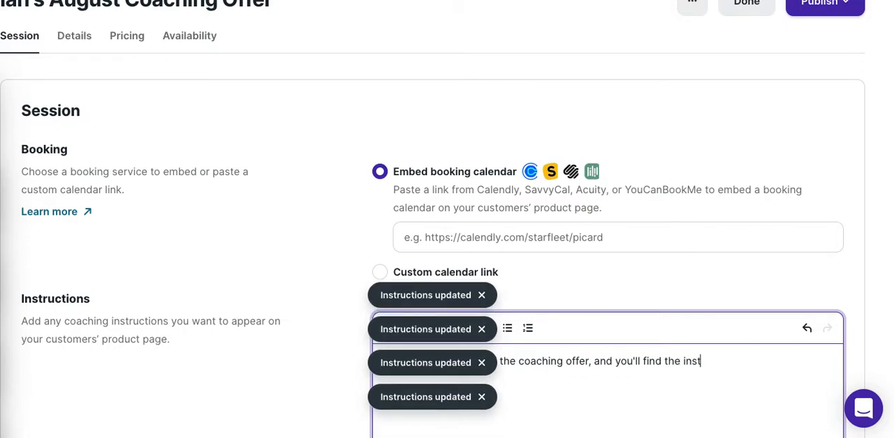
- Finish the coaching instructions sentence with ", and you'll find the instructions below." and dismiss the update notices
text(ructions below.)
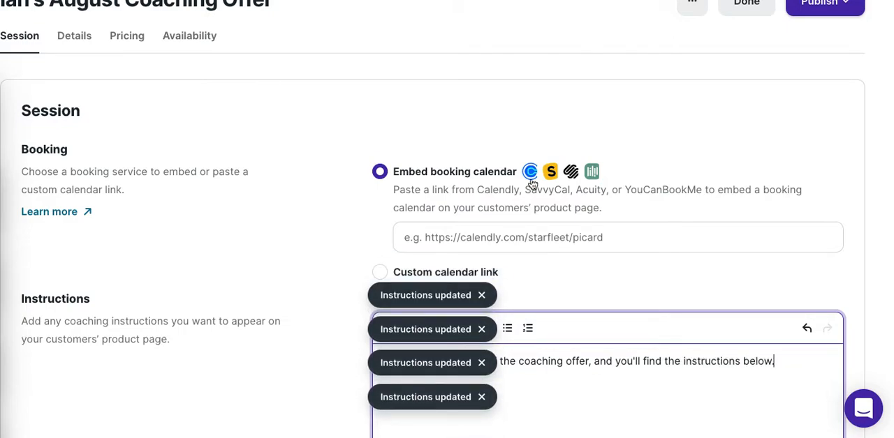
click(481, 330)
click(482, 363)
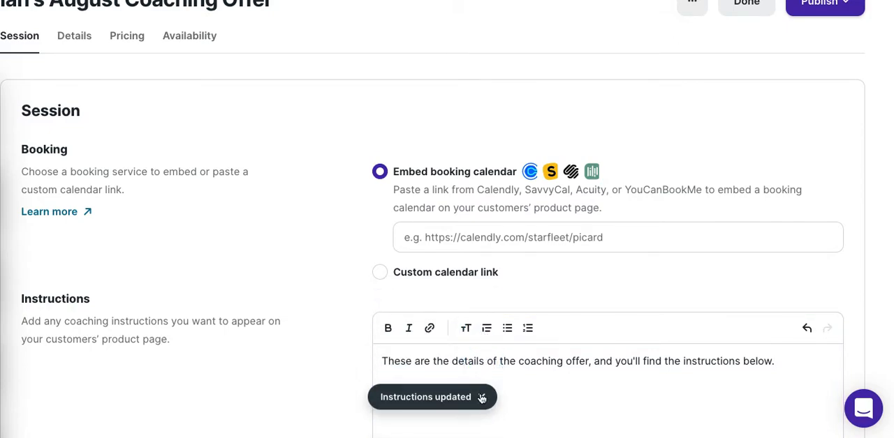
click(481, 397)
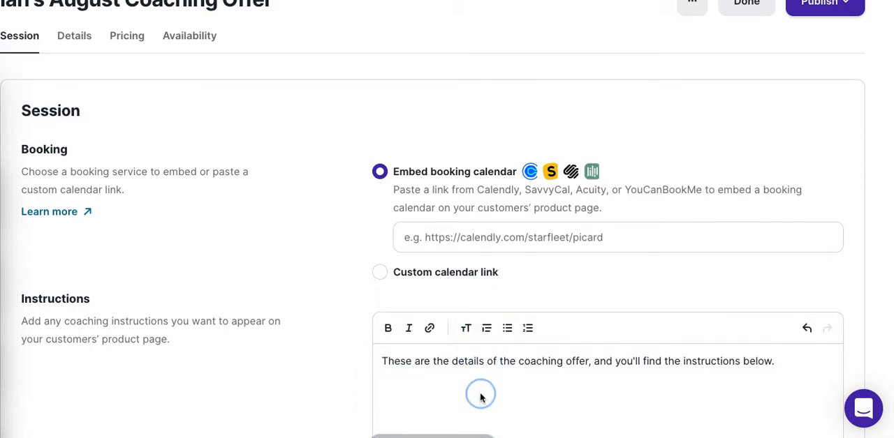
- Check the coaching session's publishing options and review its name and category details
click(838, 12)
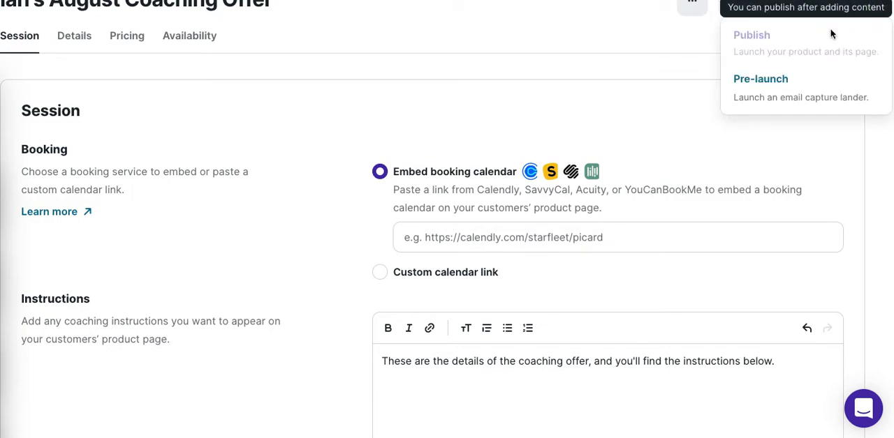
click(575, 76)
scroll(576, 78, down, 1)
scroll(576, 79, down, 2)
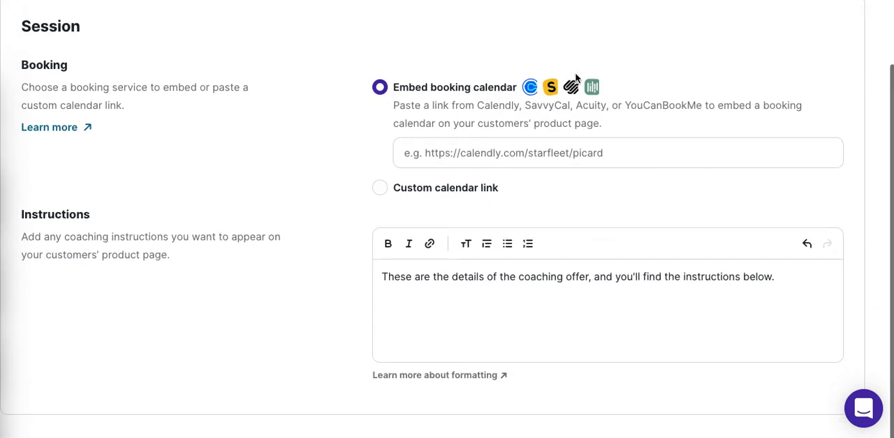
scroll(575, 76, up, 5)
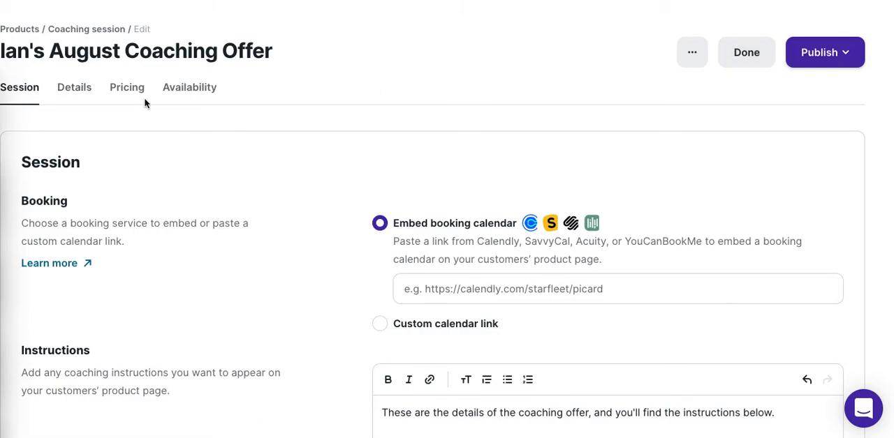
click(80, 96)
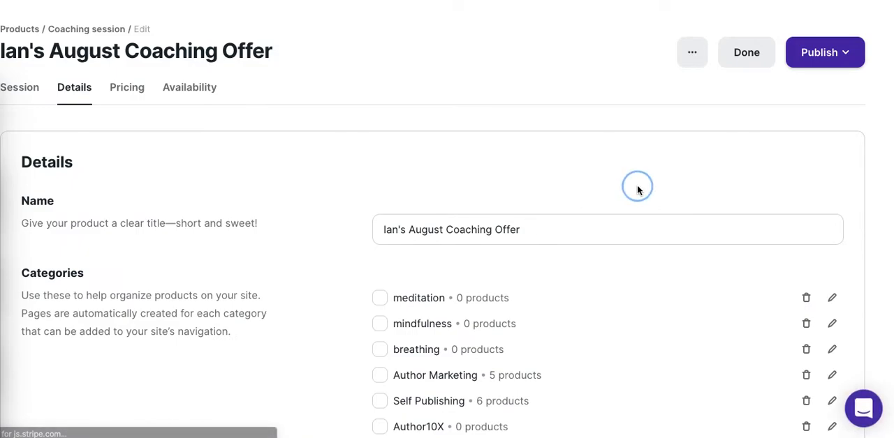
scroll(637, 188, down, 10)
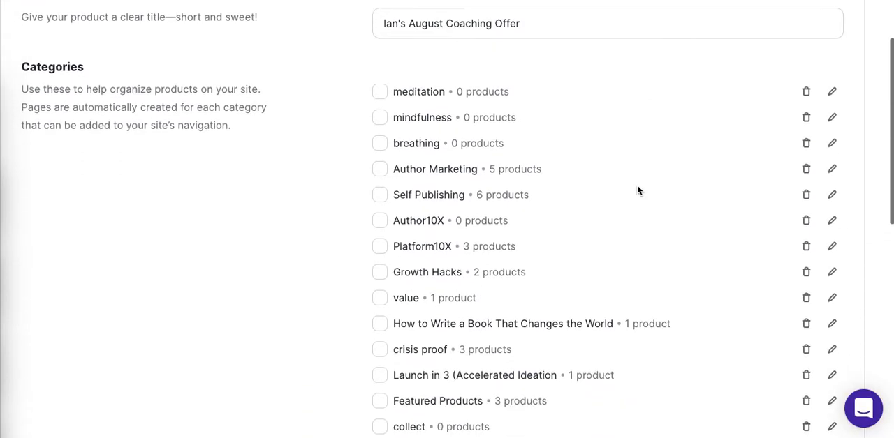
scroll(637, 190, down, 3)
scroll(637, 190, up, 1)
scroll(637, 189, up, 9)
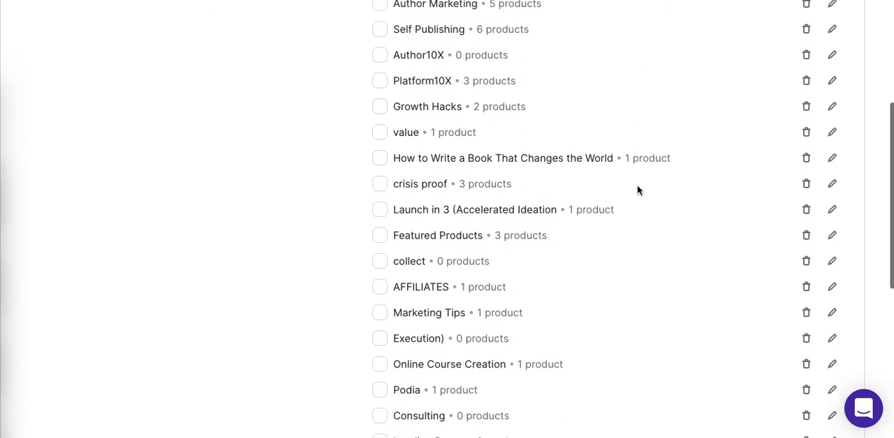
scroll(637, 185, up, 1)
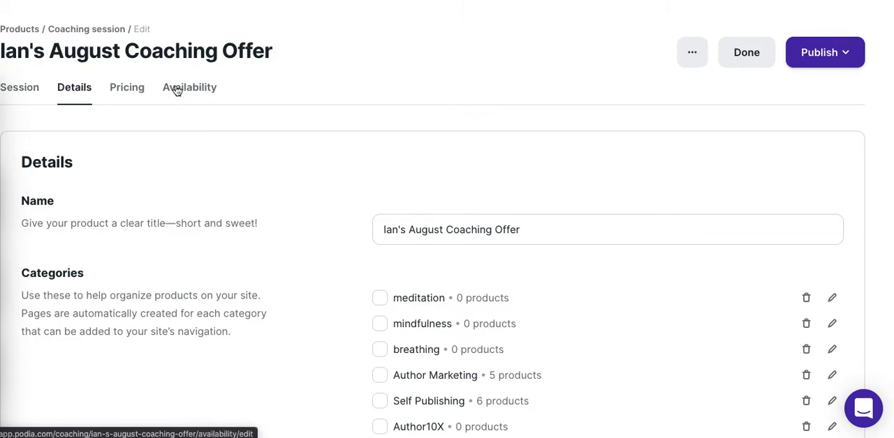
click(31, 93)
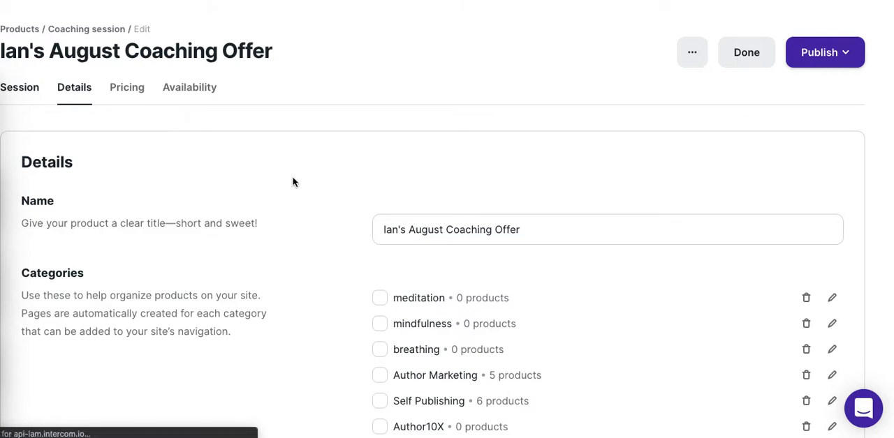
click(531, 294)
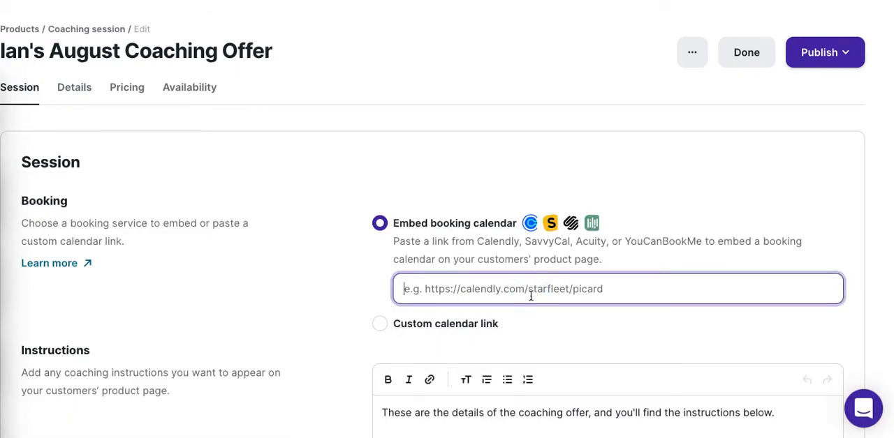
click(381, 325)
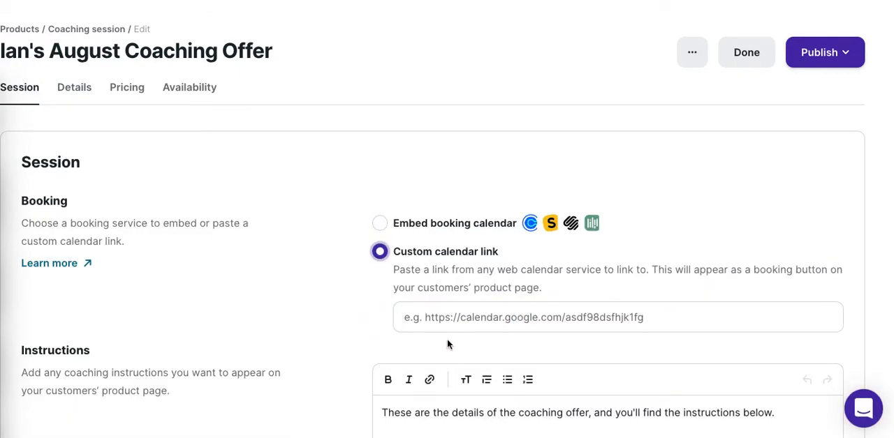
click(445, 309)
text(htt)
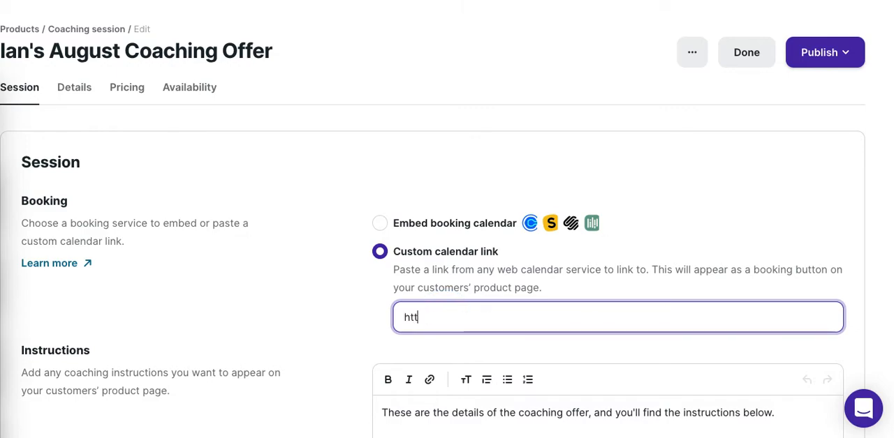
text(p://partners)
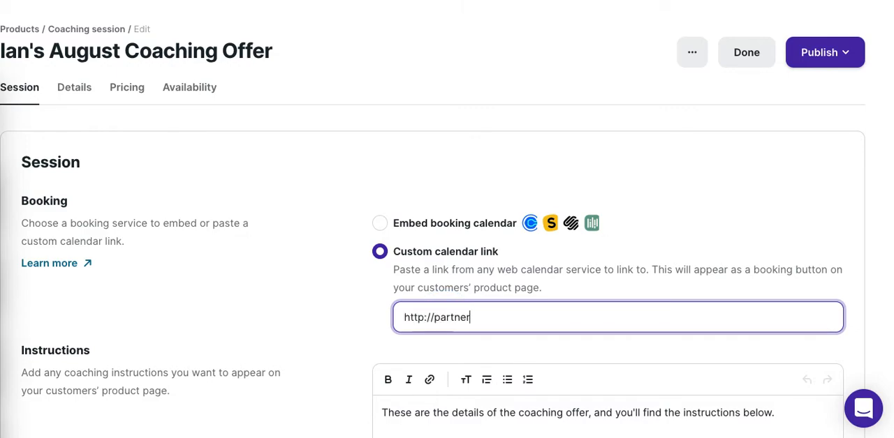
key(BackSpace)
key(BackSpace)
key(BackSpace)
key(BackSpace)
key(BackSpace)
key(BackSpace)
key(BackSpace)
key(BackSpace)
text(enlightenu)
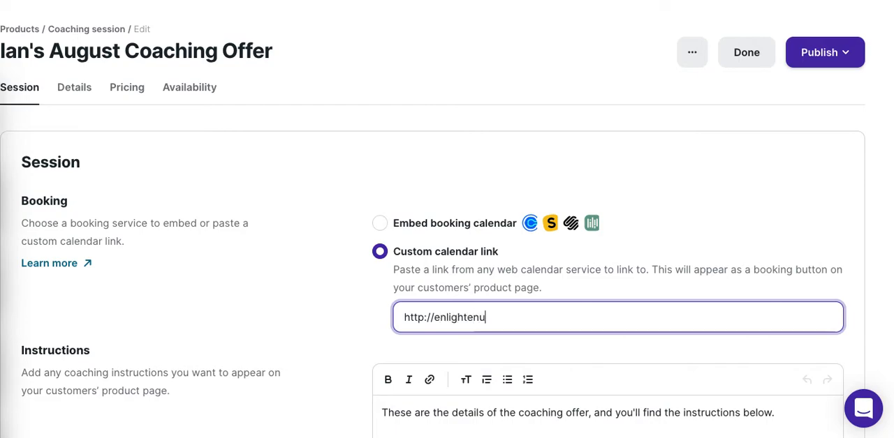
text(p.mindfulmarketplace.com)
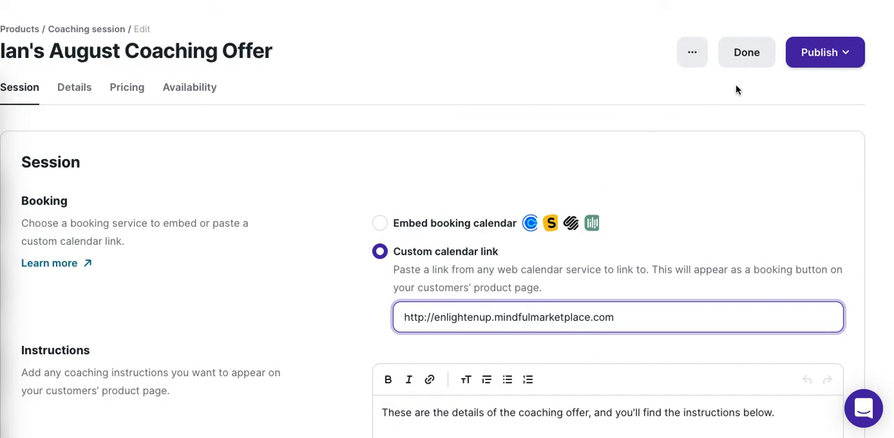
- Publish the coaching session with its product page rather than as a pre-launch
click(819, 47)
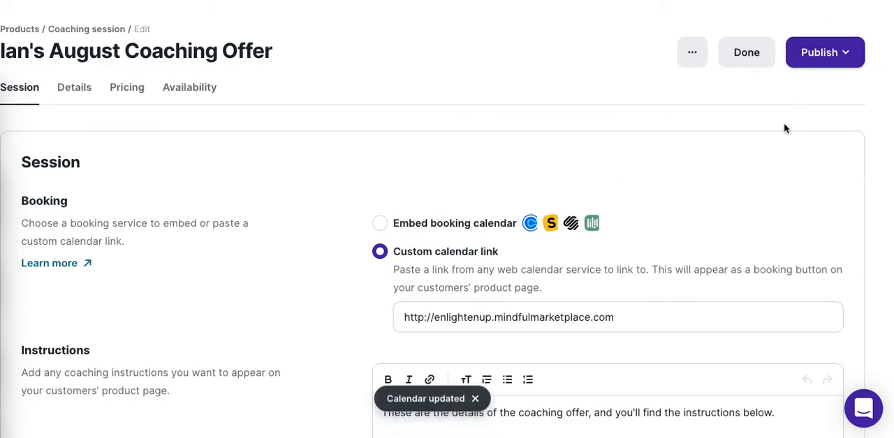
click(830, 52)
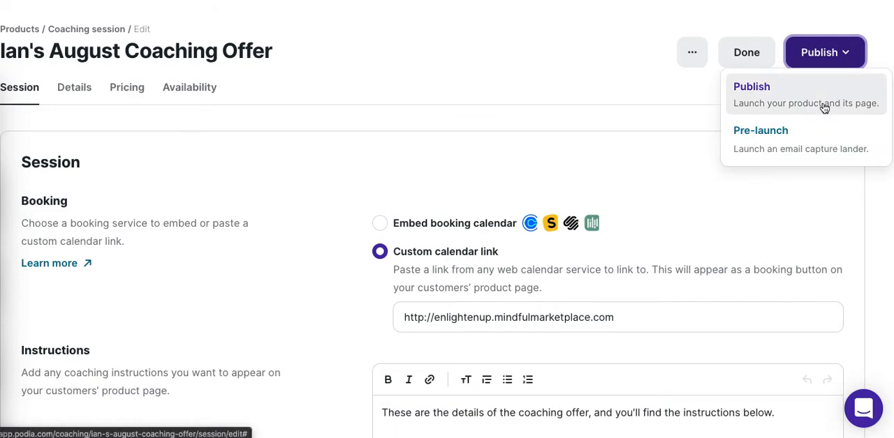
click(828, 59)
click(829, 59)
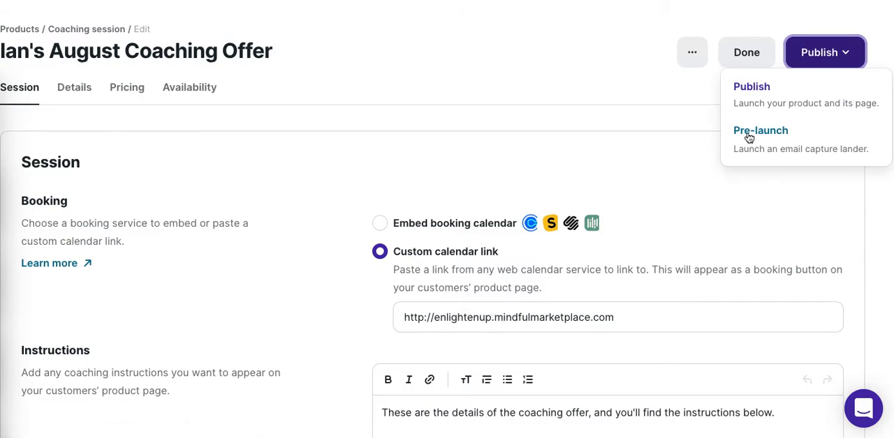
click(827, 60)
click(827, 60)
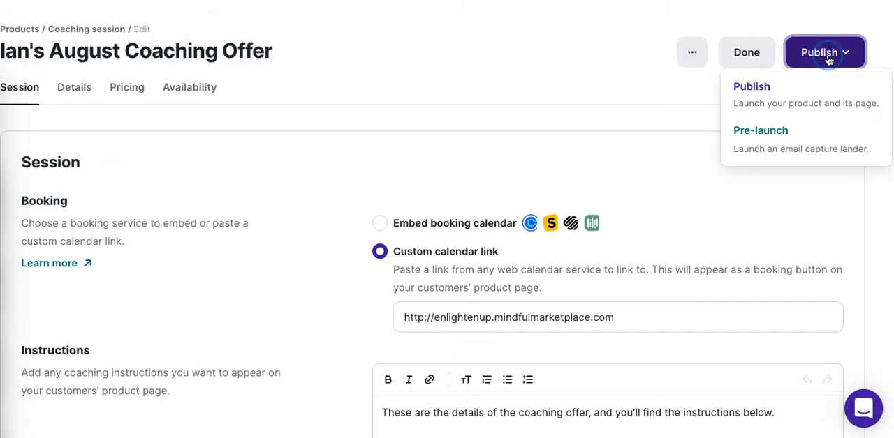
click(818, 94)
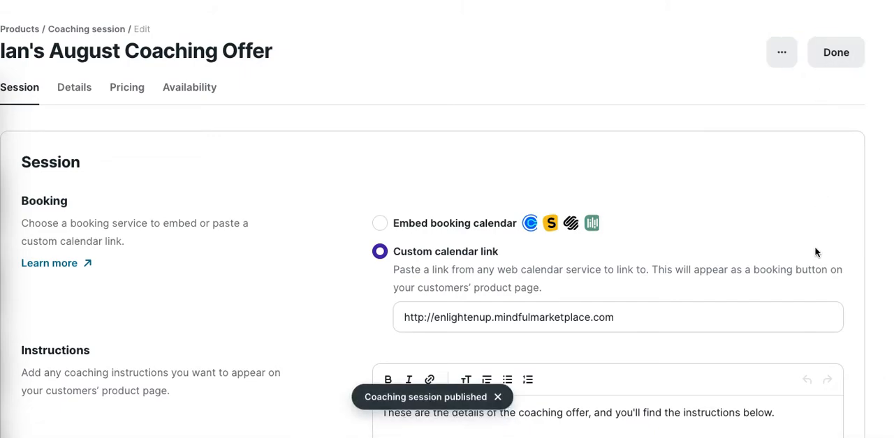
- Preview the published coaching session as a customer and try its session booking link
click(781, 55)
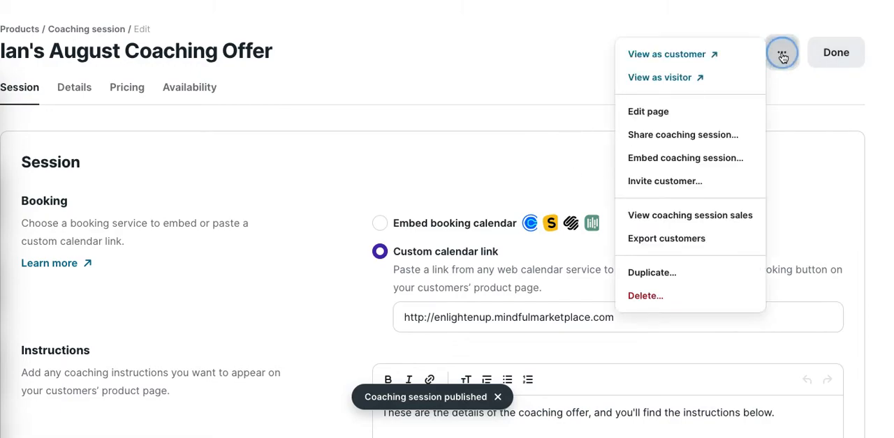
click(696, 64)
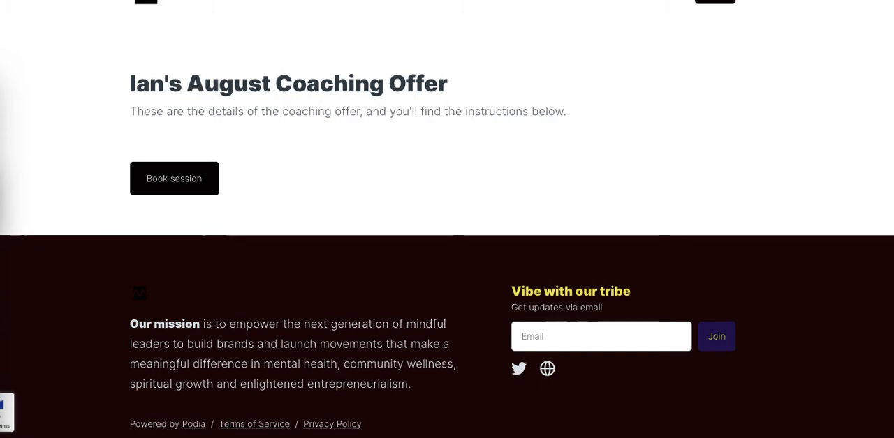
click(517, 0)
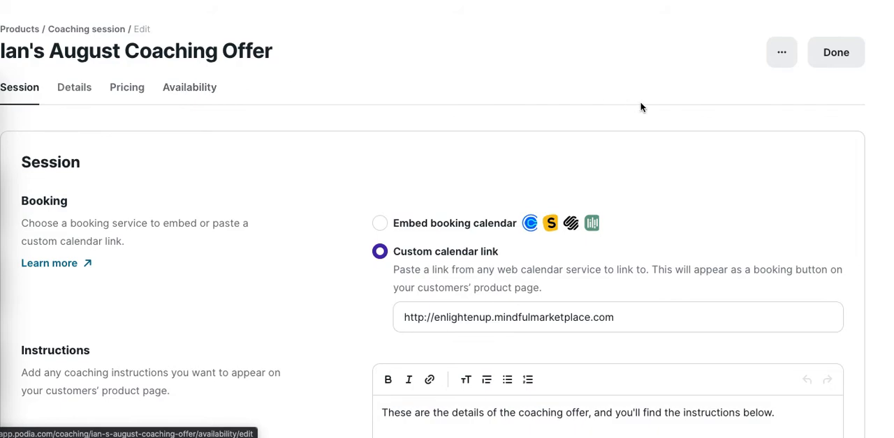
click(782, 61)
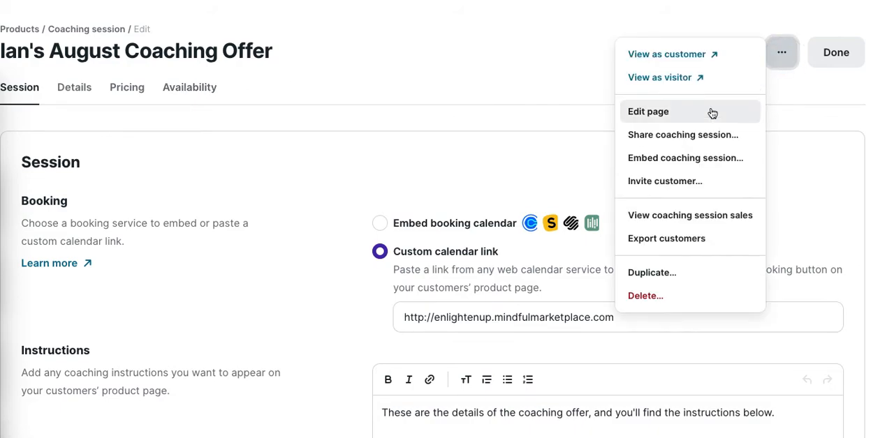
click(689, 59)
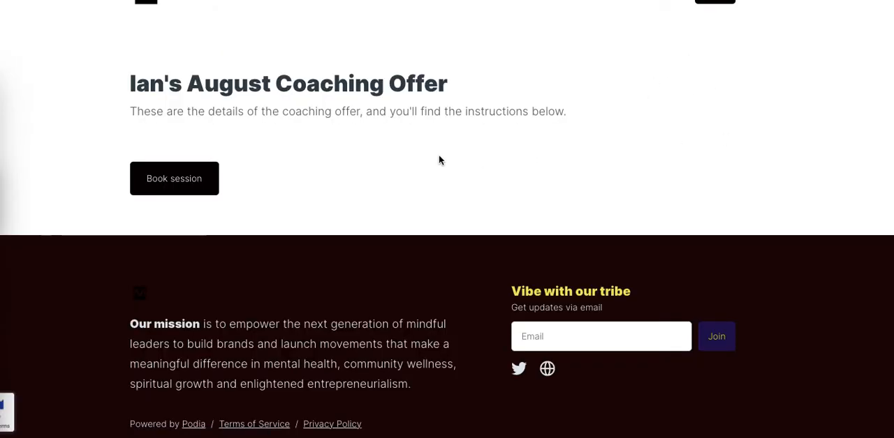
click(169, 192)
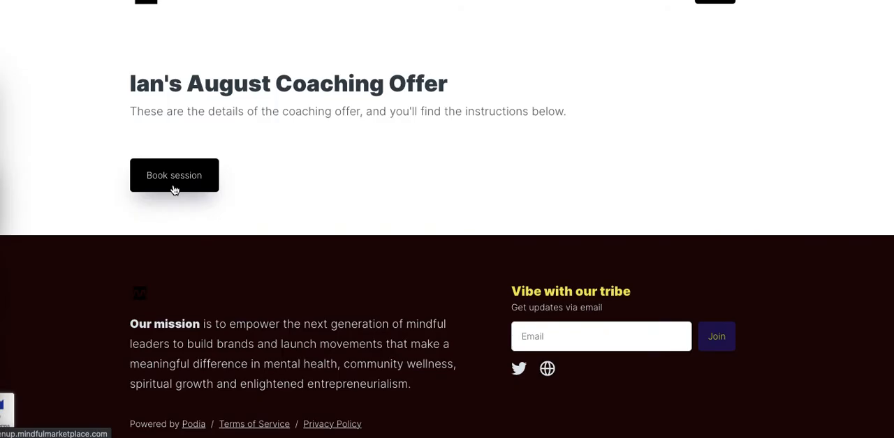